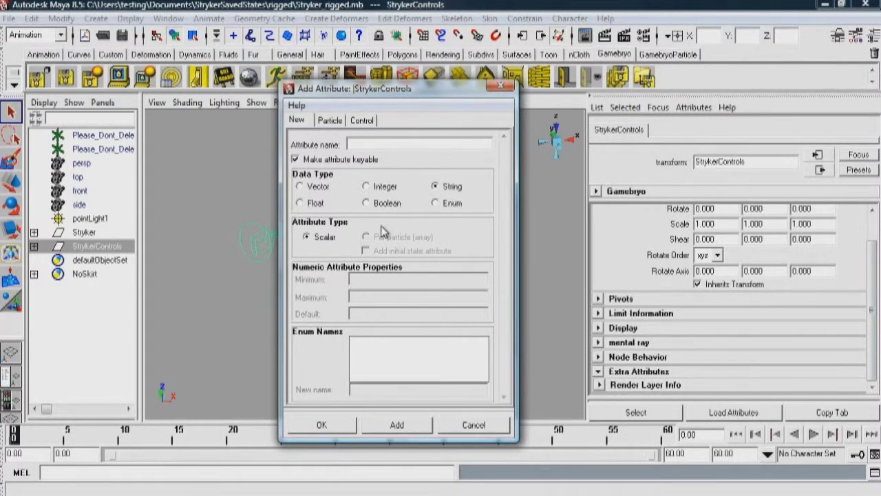
Add a keyable string attribute named NiData_ExtraData to StrykerControls
text(NiData)
text(_)
text(Exi)
text(raData)
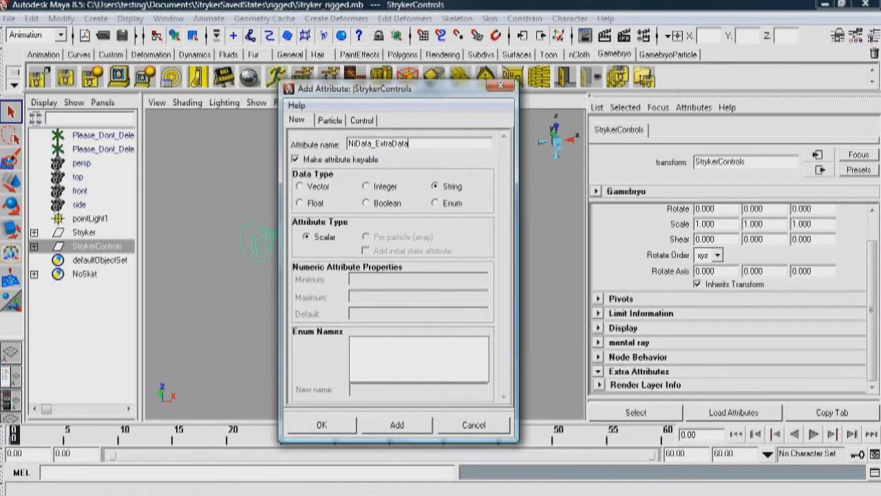
click(318, 423)
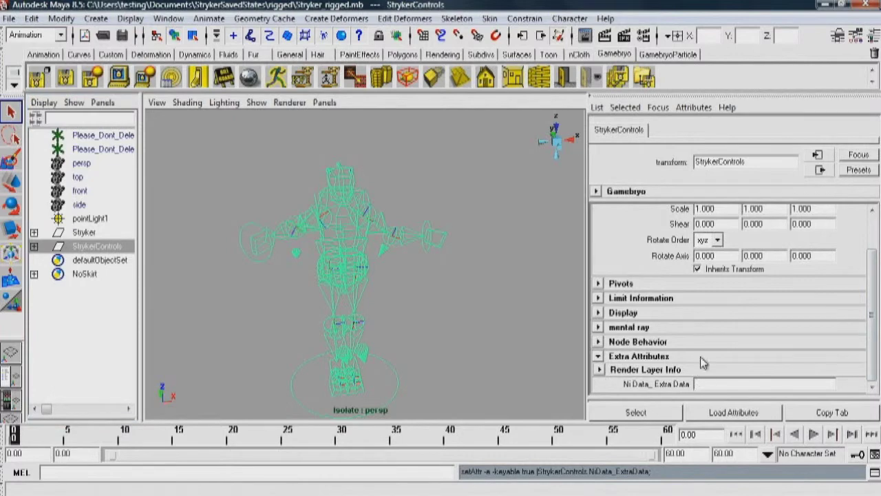
Set the new extra data attribute on StrykerControls to NiRemoveObject
click(702, 384)
text(NiRemoveObject)
key(Return)
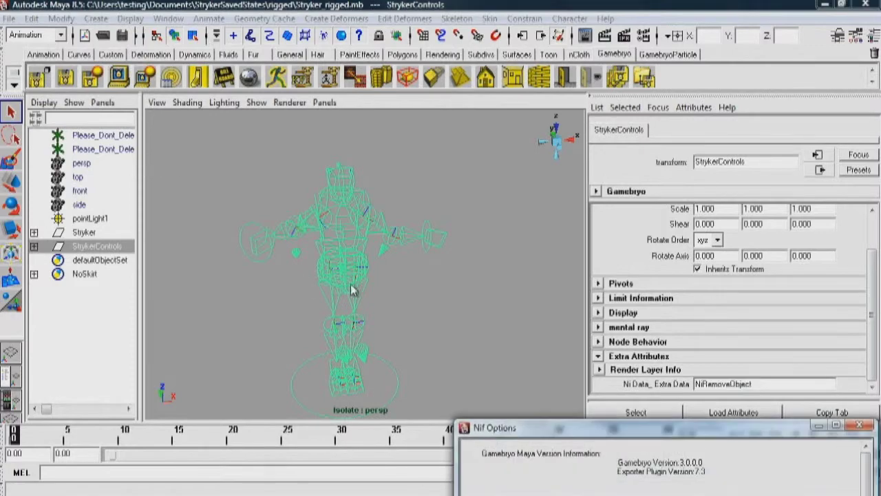
Review the character export script's plug-ins and find the Remove Hidden Objects Plug-in among the known process plug-ins, leaving the script unmodified
drag(587, 425, 354, 133)
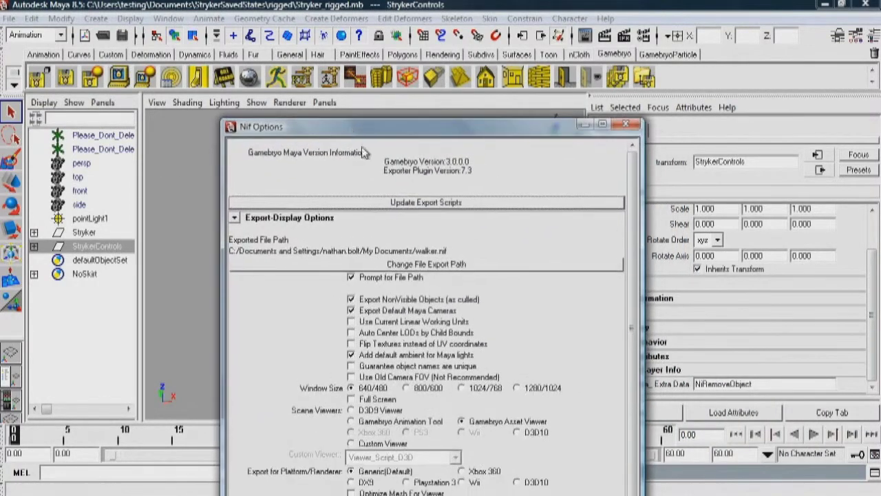
click(413, 204)
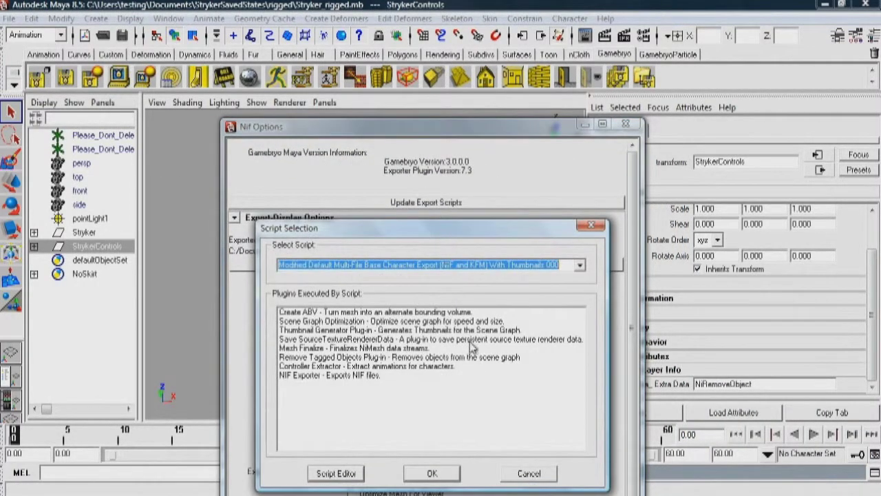
click(307, 365)
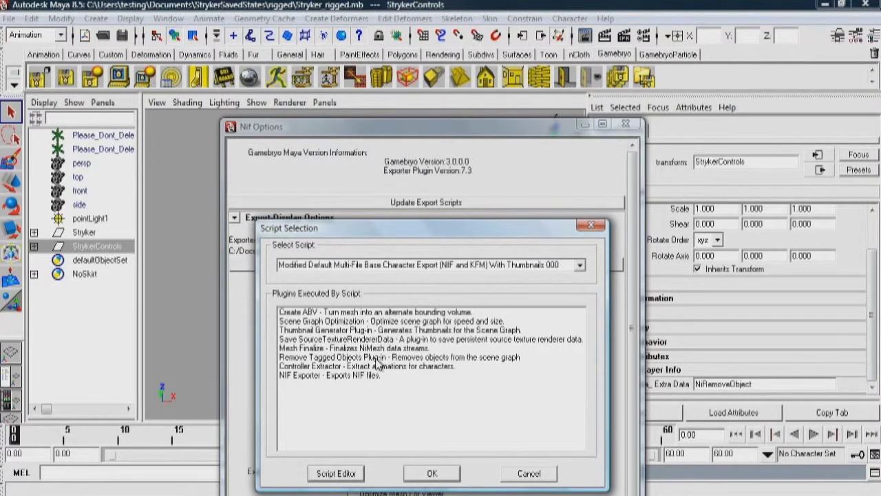
click(345, 473)
drag(396, 349, 395, 393)
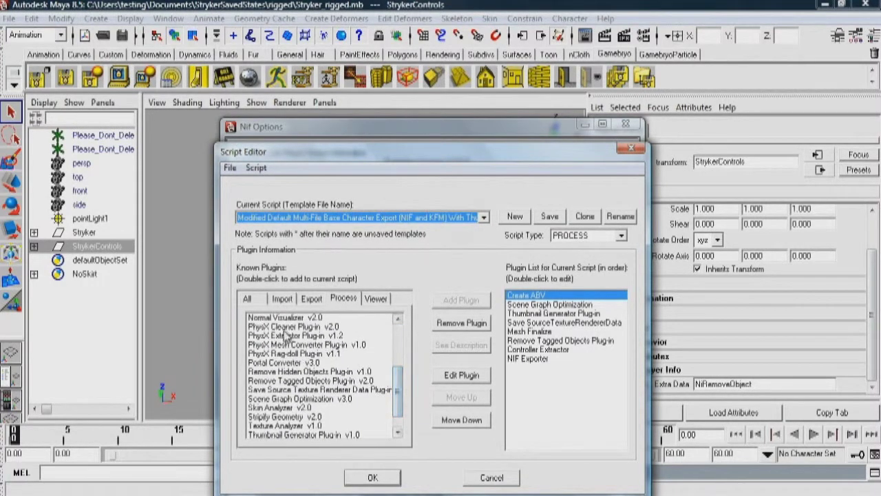
click(303, 372)
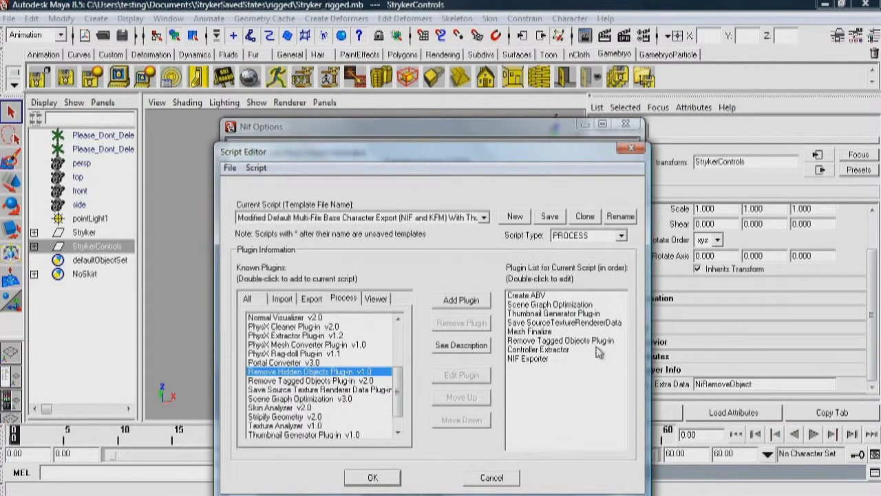
click(491, 477)
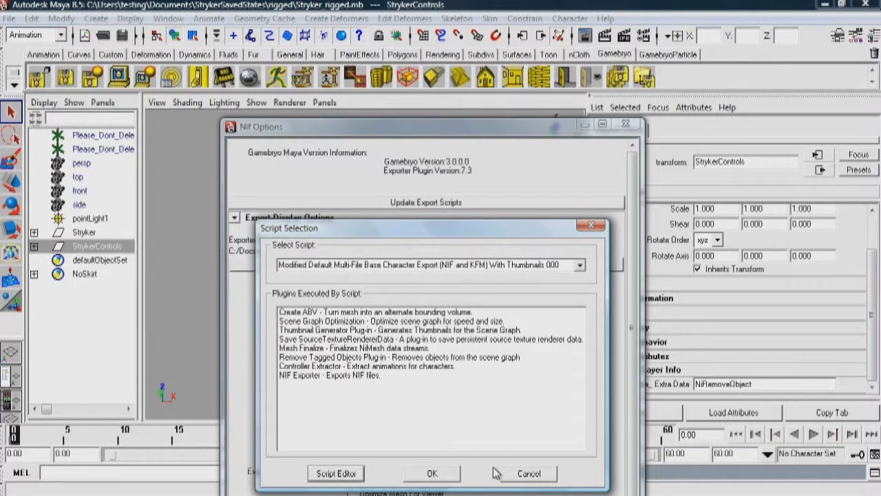
Select the Stryker node in the scene outline and dismiss the script selection
click(92, 231)
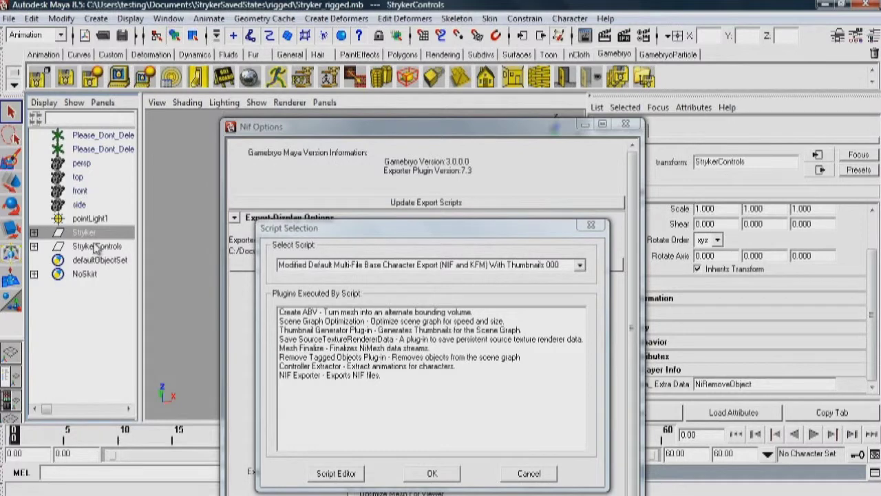
click(525, 472)
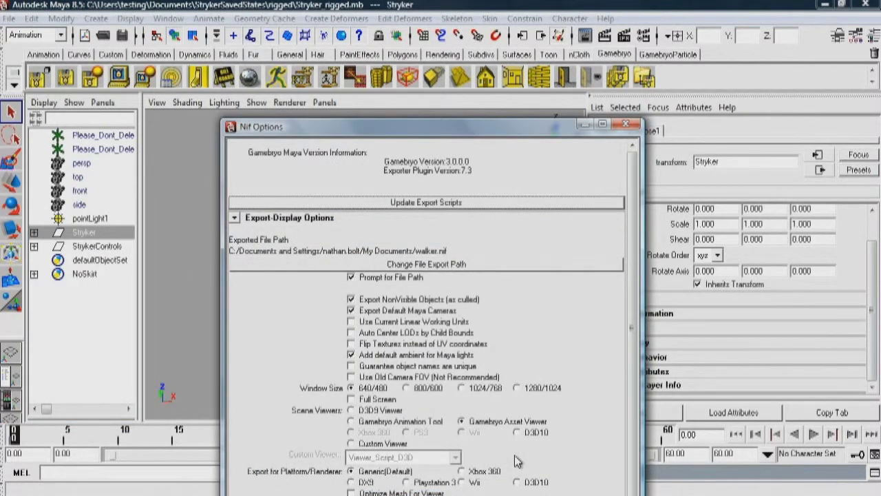
Examine the Scene Graph Optimization plug-in's settings in the export script, leaving without changes
click(478, 199)
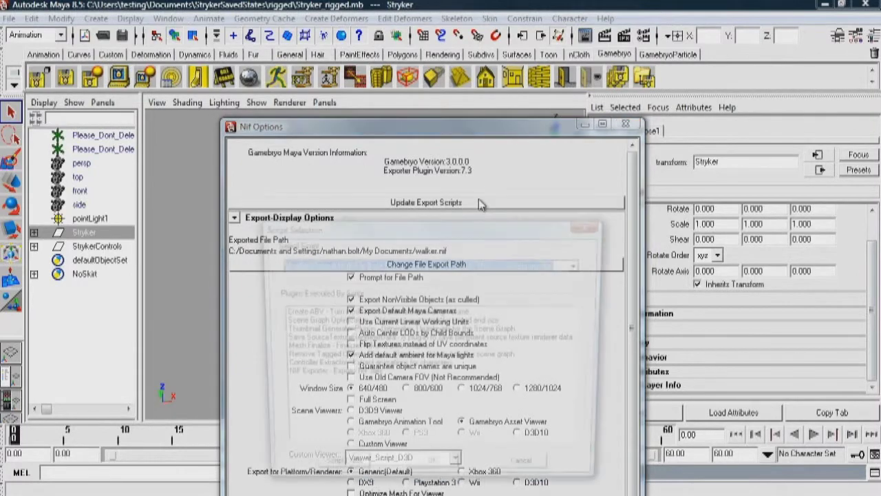
click(344, 473)
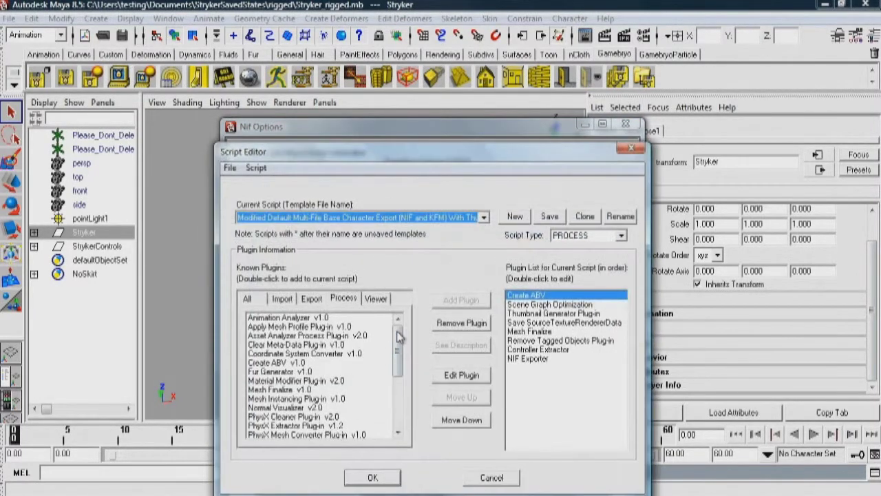
click(551, 305)
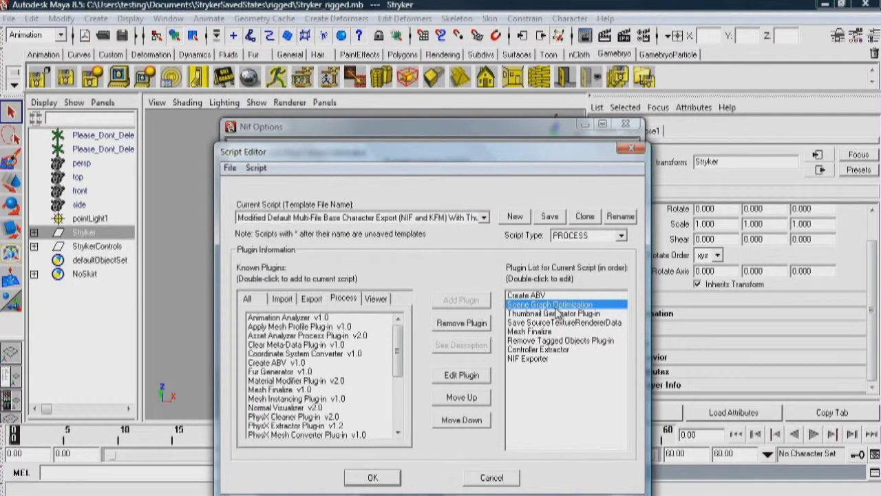
click(471, 377)
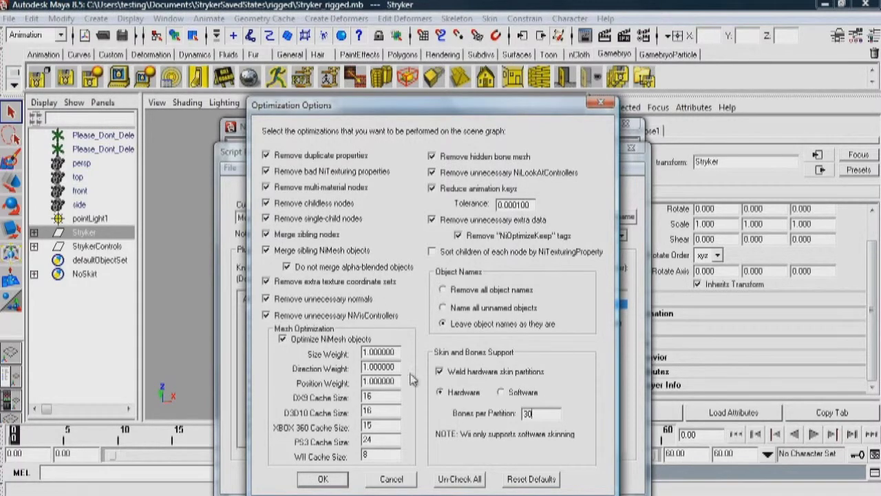
click(398, 480)
click(491, 475)
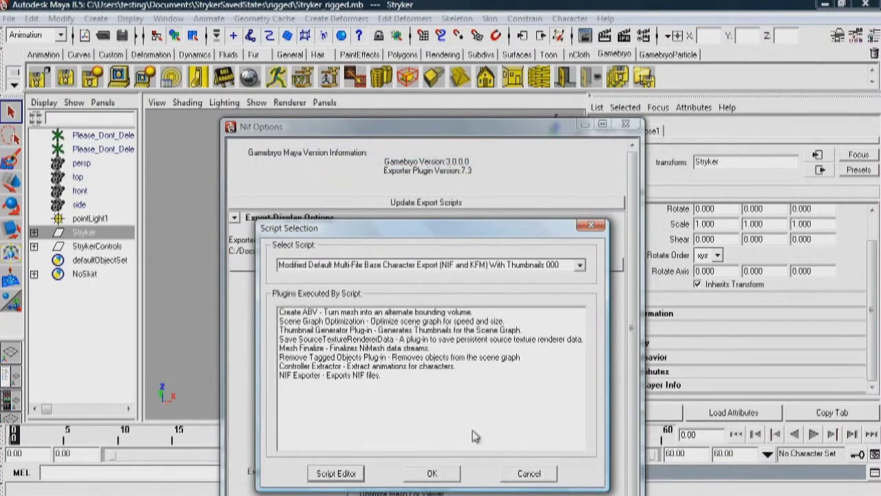
click(527, 473)
Set the minimum bone influence to 6% in the Nif animation export options
drag(509, 131, 490, 75)
scroll(617, 293, down, 3)
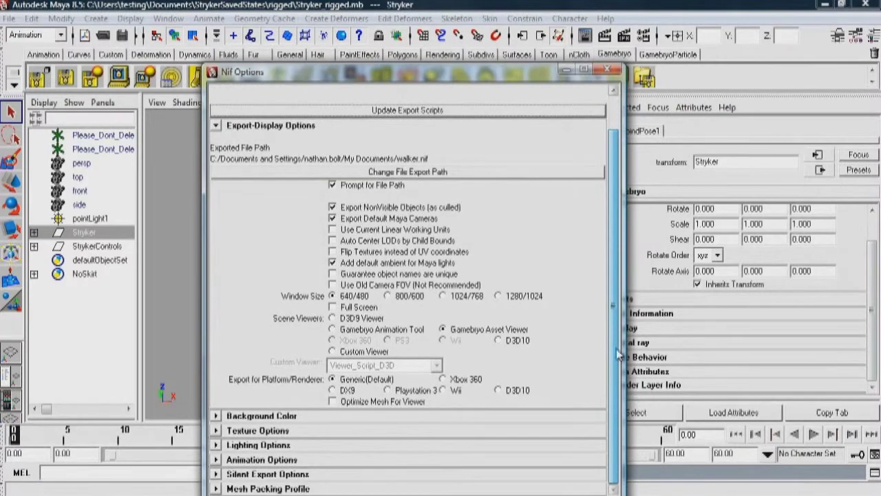
click(215, 460)
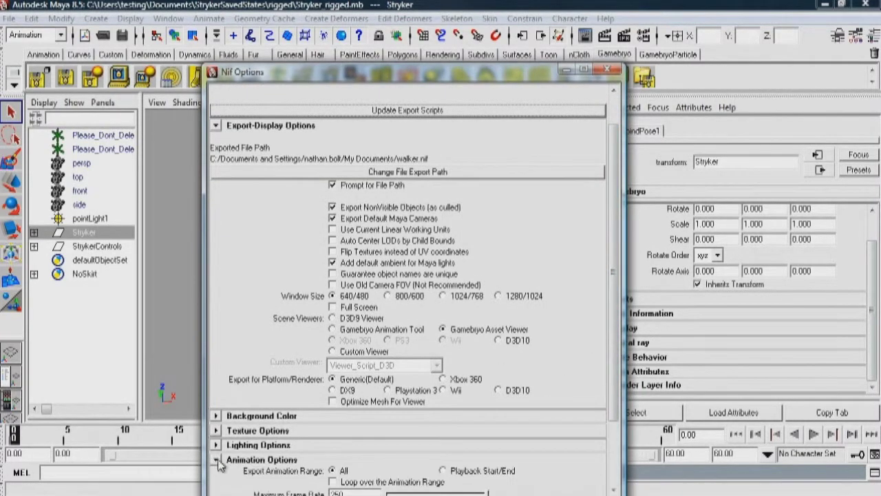
drag(610, 348, 617, 394)
scroll(617, 394, down, 2)
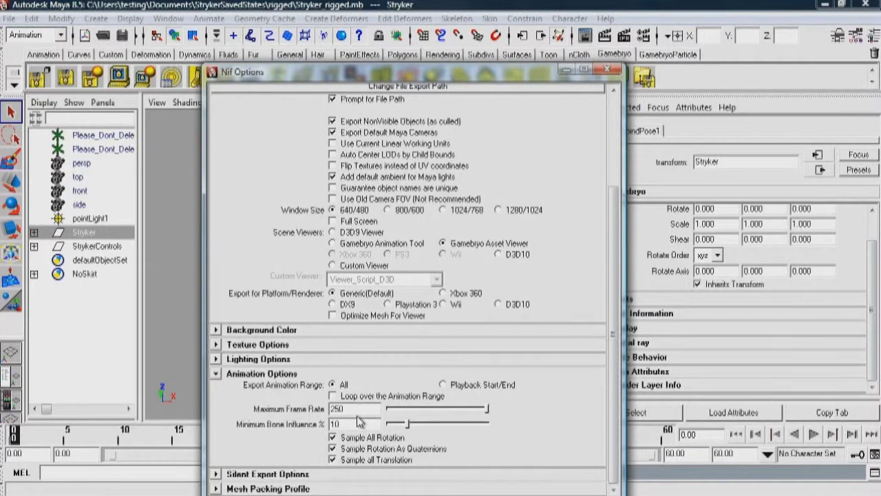
mouse_move(407, 423)
mouse_down()
mouse_move(392, 430)
mouse_move(475, 424)
mouse_move(400, 428)
mouse_up()
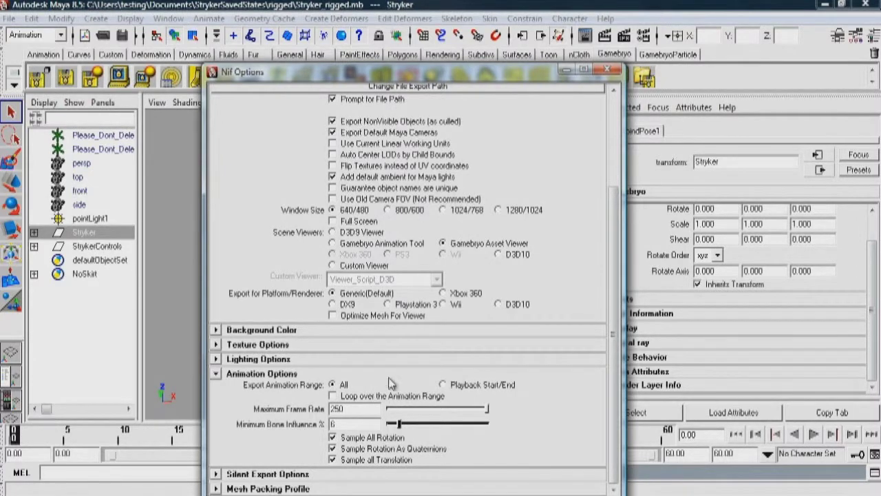
Switch the Sample all Translation and Sample All Rotation options off and back on
click(333, 460)
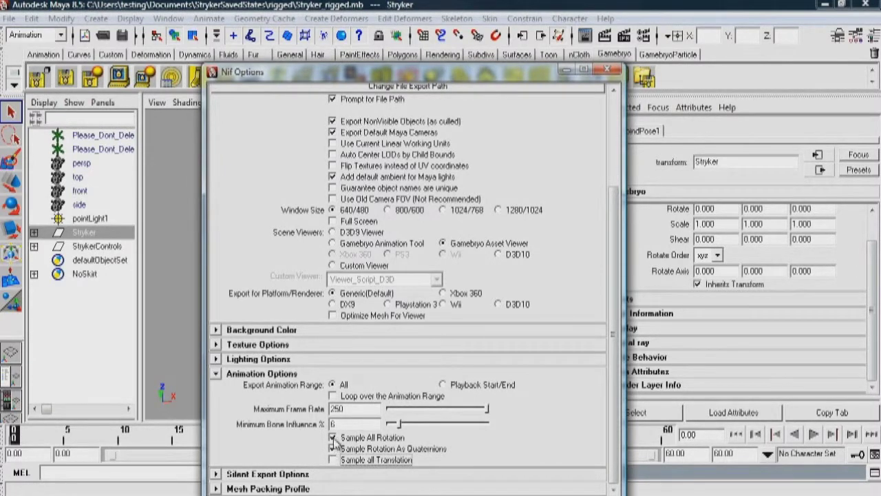
click(333, 437)
click(333, 459)
click(333, 437)
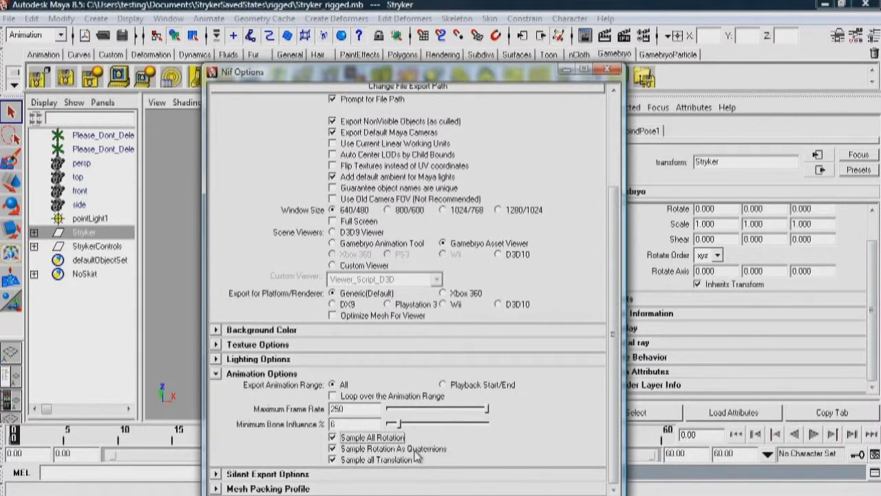
Close the Nif export options window
click(607, 69)
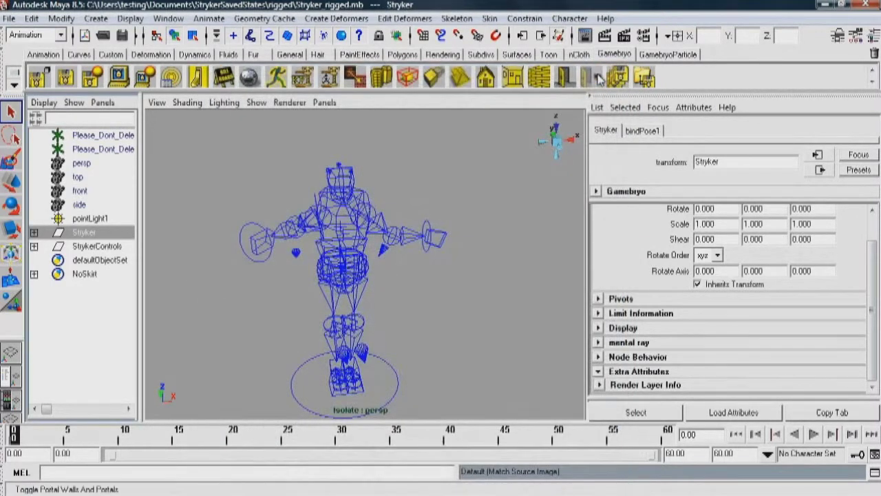